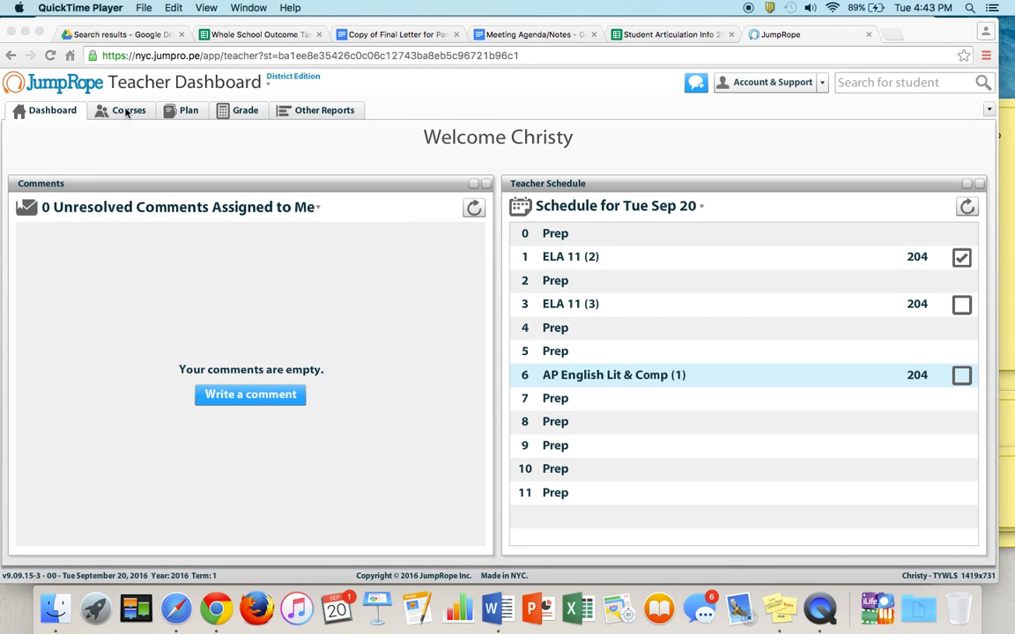
Step: Open the standards bank for course ELA 11 (2) and select the Argue standard on formulating written or verbal arguments to support claims
click(187, 112)
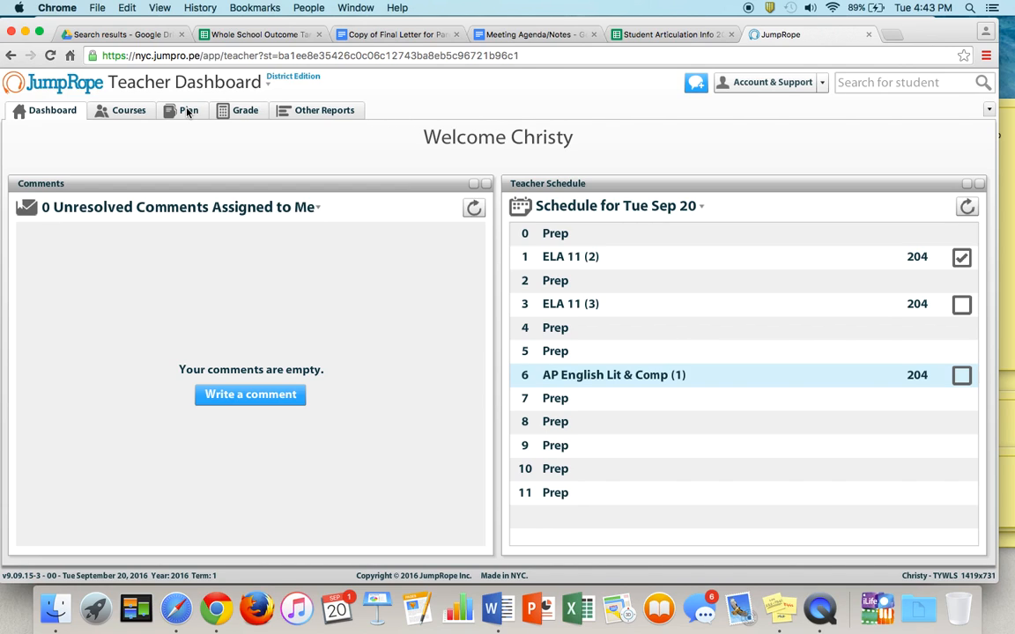
click(187, 112)
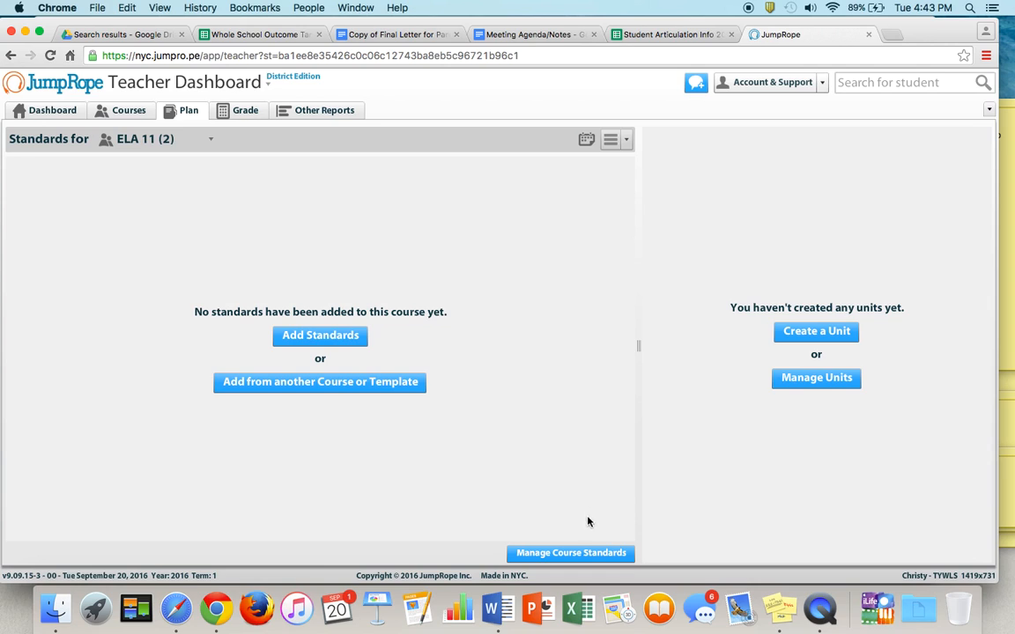
click(553, 553)
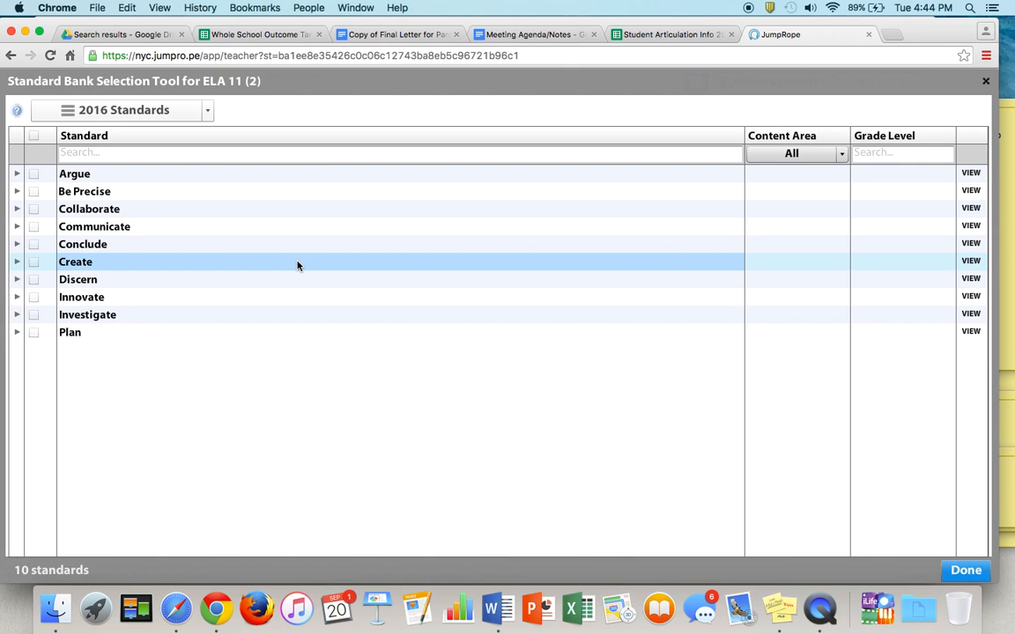
click(18, 175)
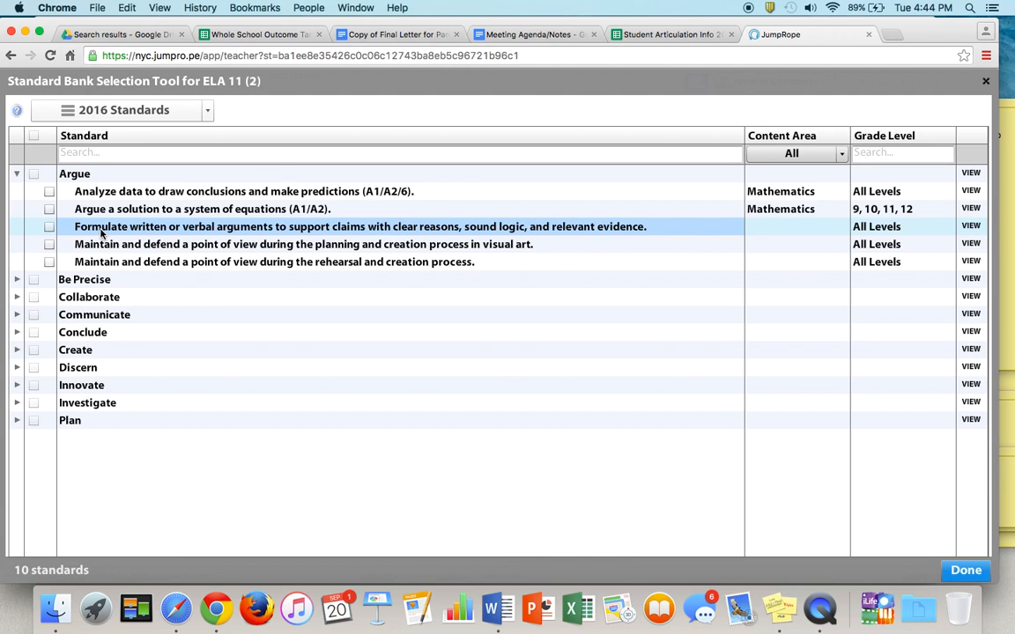
click(50, 227)
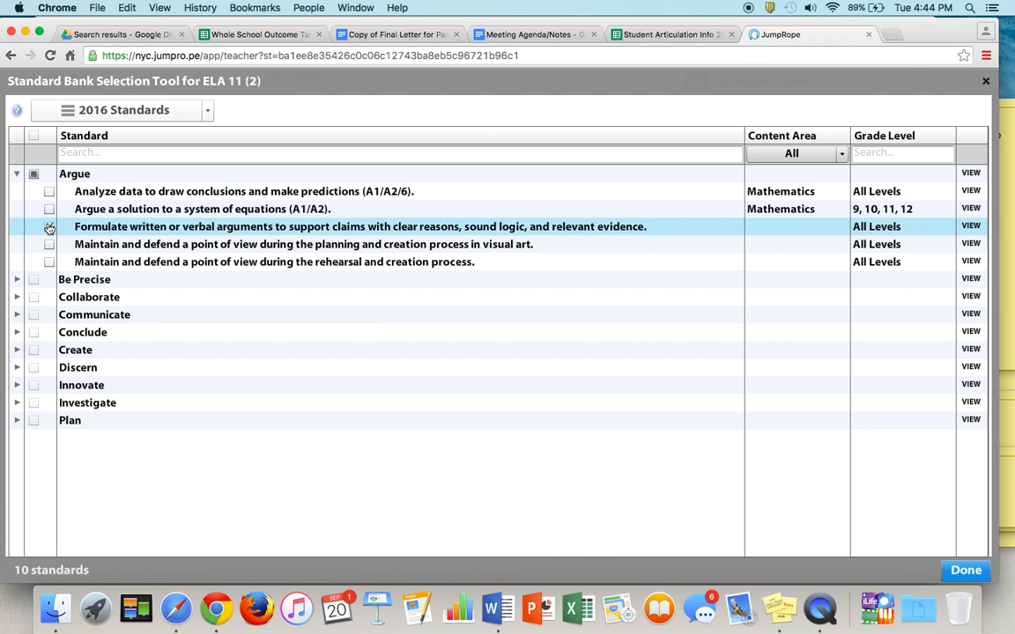
Step: Select the Be Precise standards "Understand and apply the rules of grammar" and "Use proper in-text citation format to avoid plagiarism"
click(16, 279)
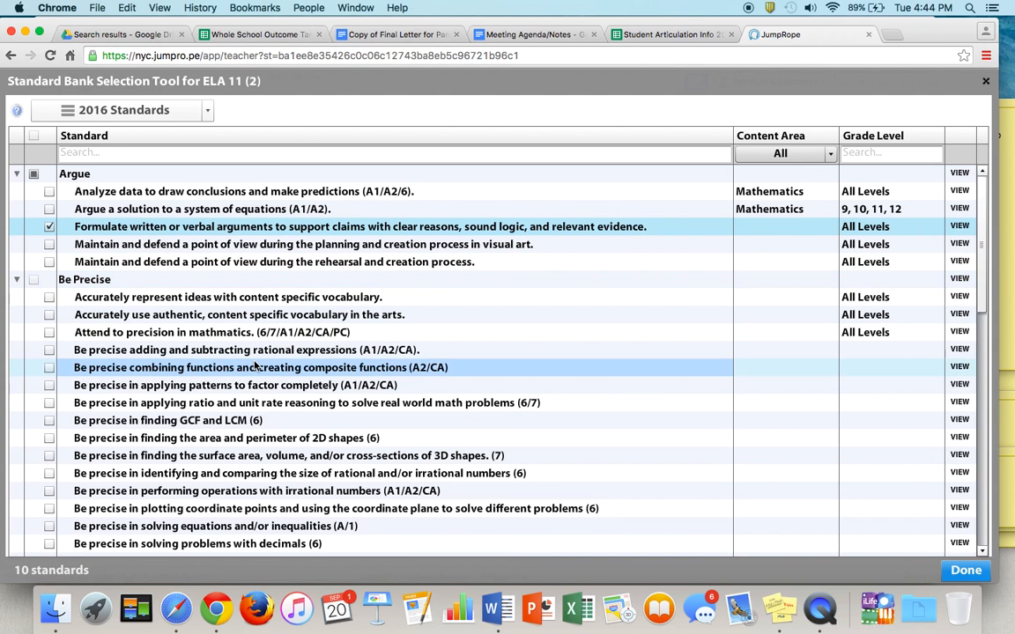
scroll(256, 365, down, 15)
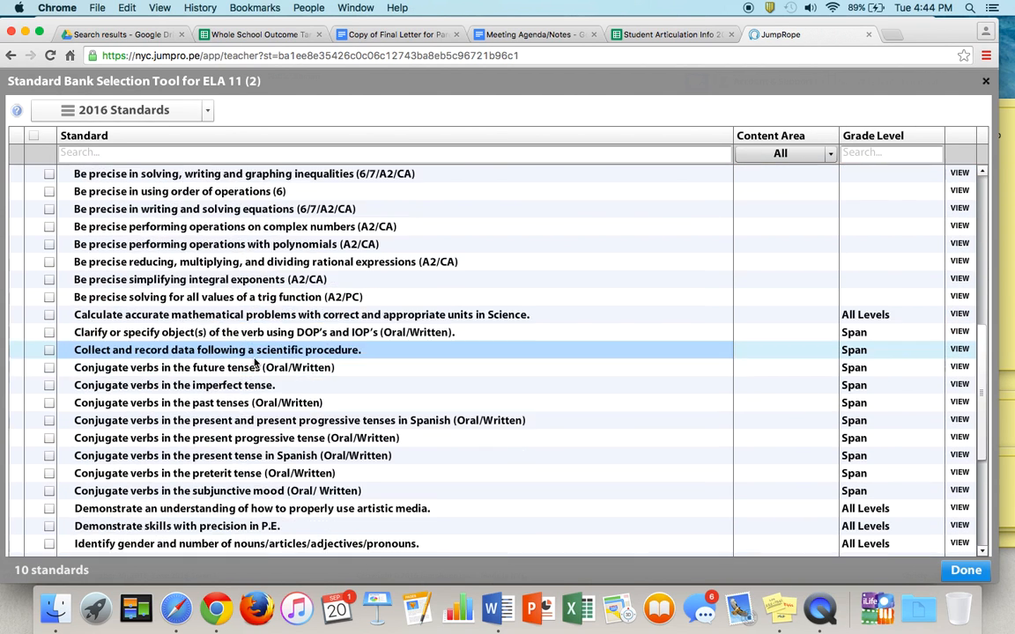
scroll(255, 364, down, 5)
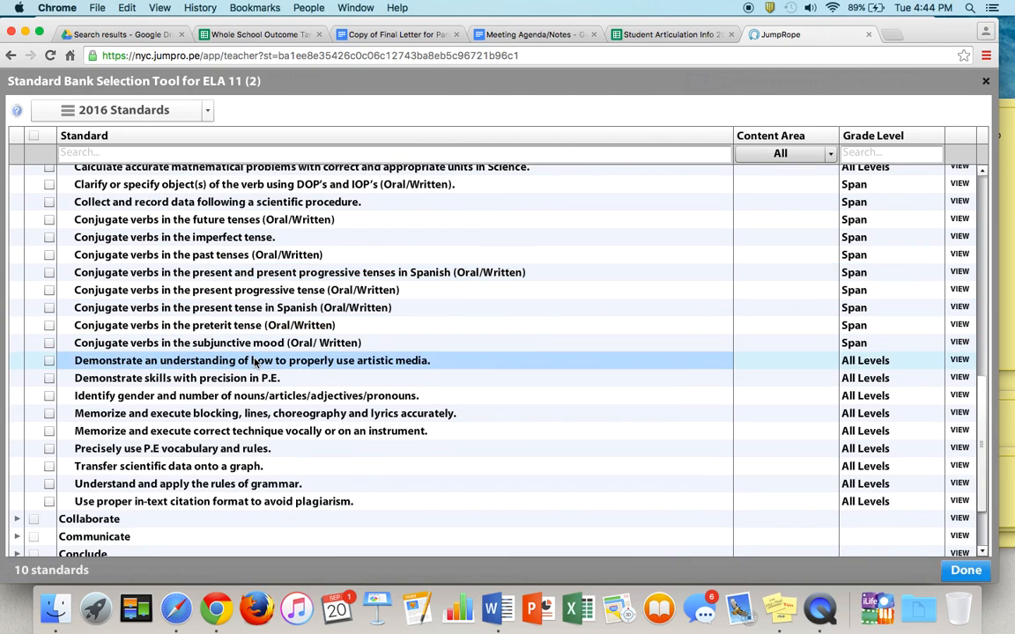
click(48, 501)
click(48, 484)
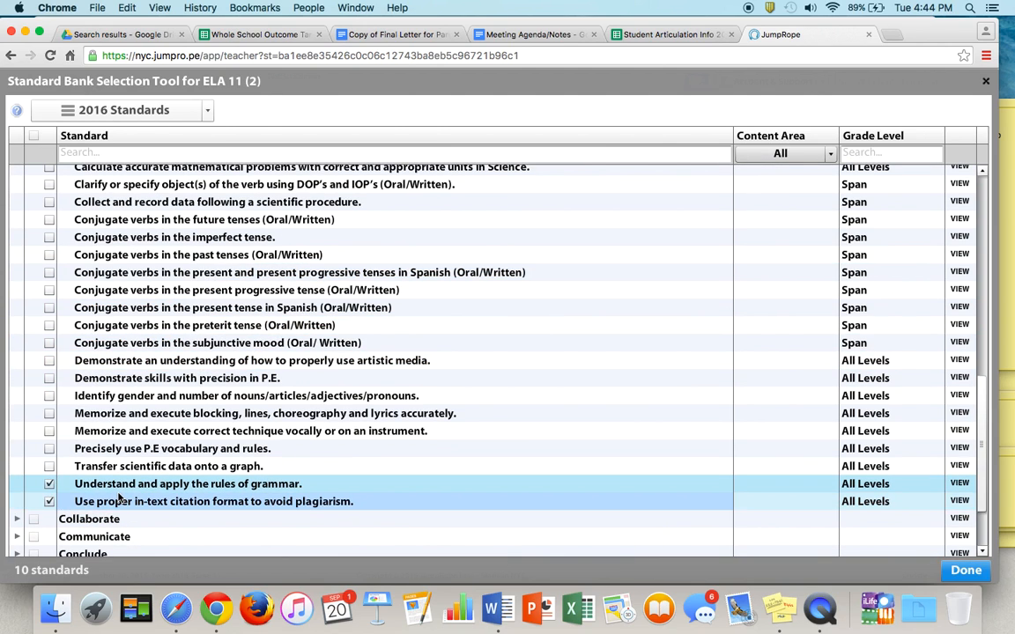
Step: Select the Collaborate standard on participating positively and effectively in collaborative discussions, activities, and projects, and finish the course's standards selection
scroll(118, 499, down, 3)
click(16, 424)
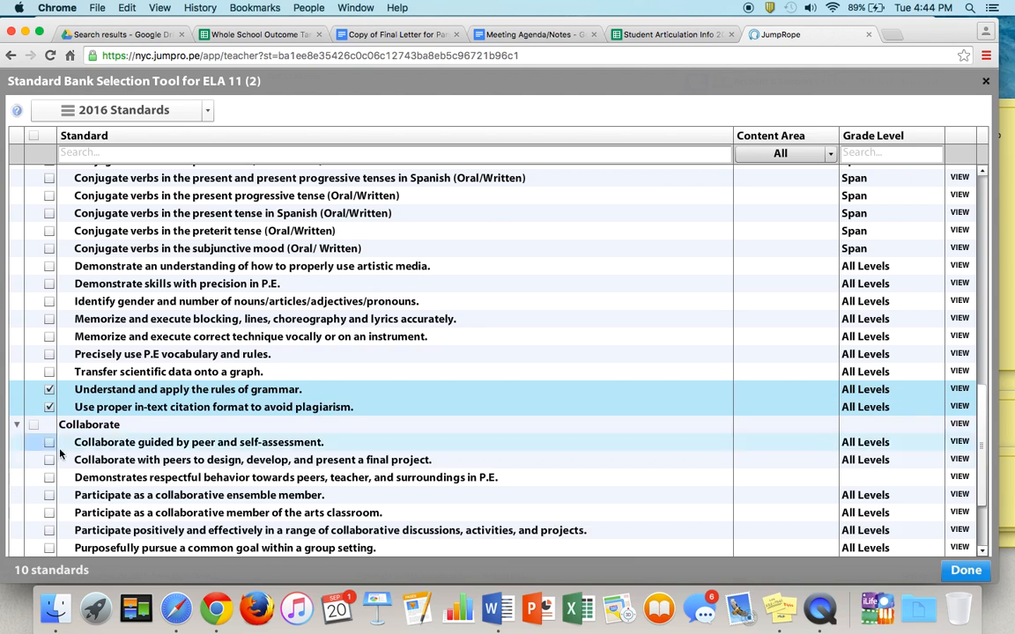
scroll(38, 438, down, 2)
click(49, 468)
scroll(35, 423, down, 3)
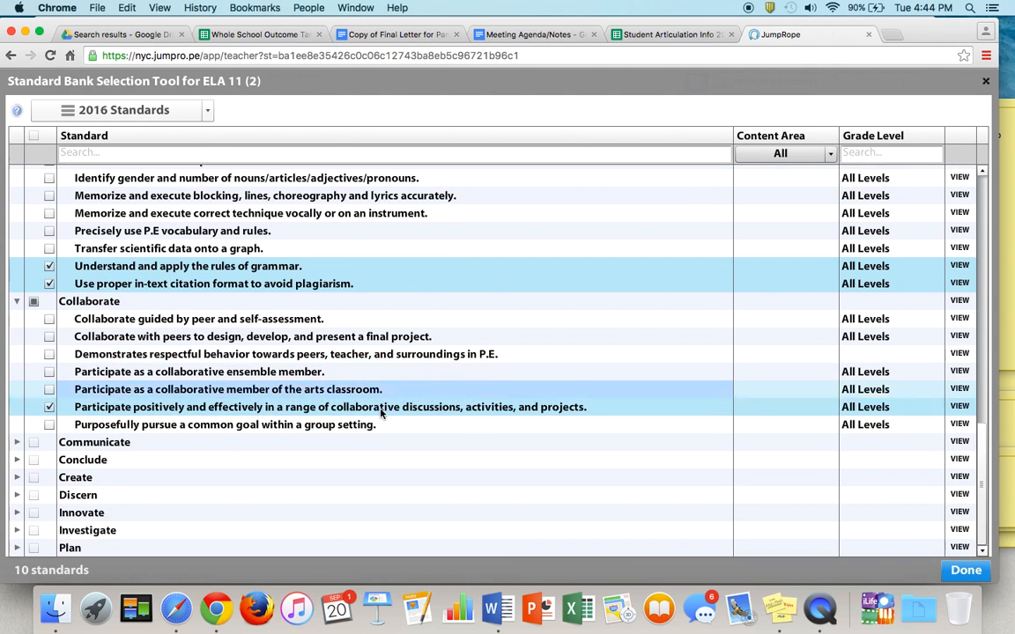
click(16, 441)
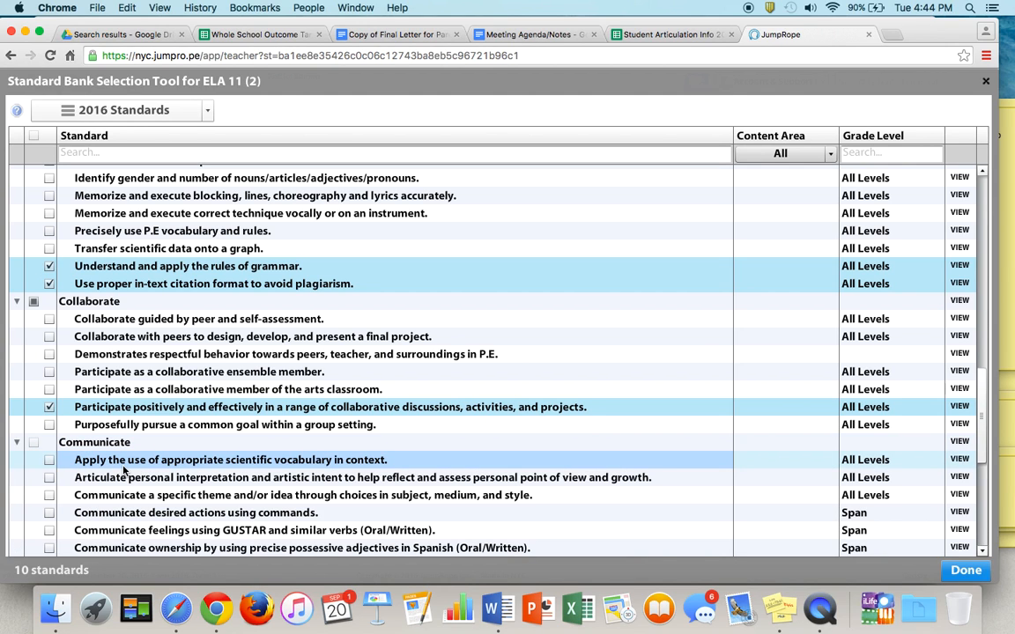
scroll(123, 471, down, 5)
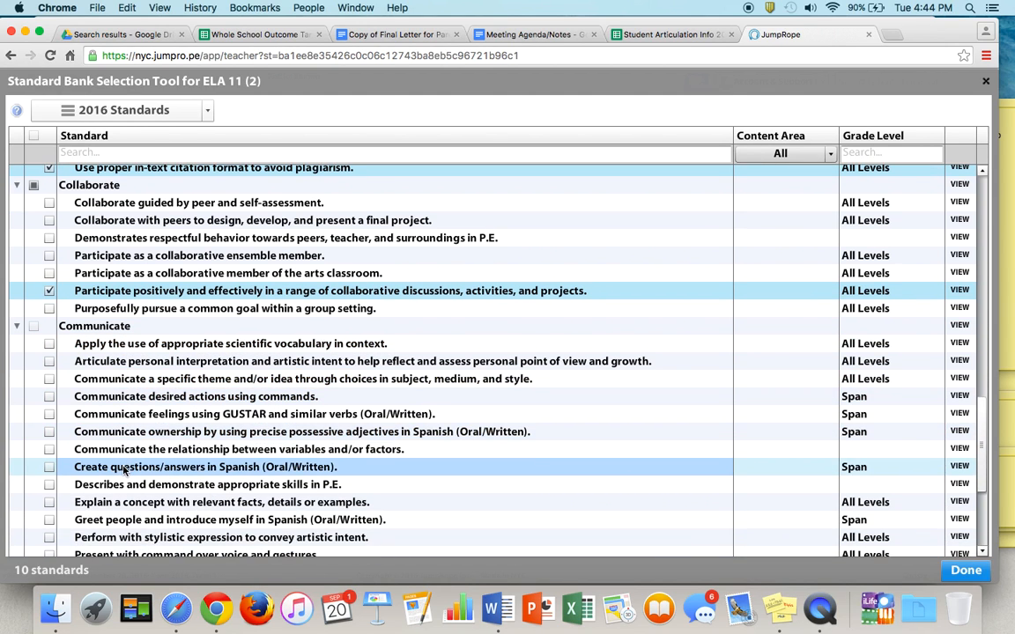
click(970, 571)
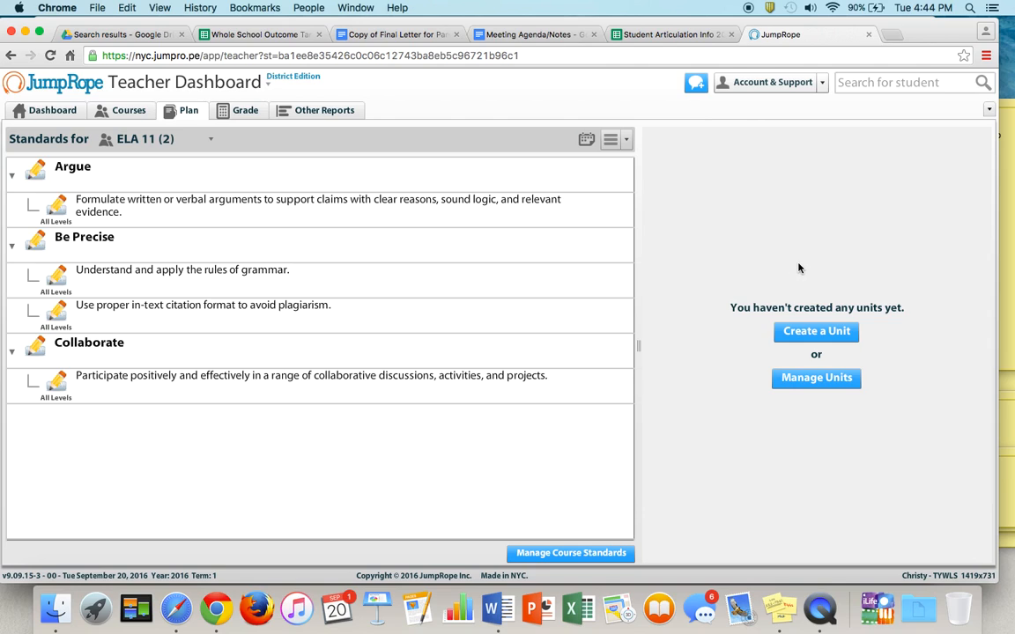
Step: Create a new unit titled "ELA 11" and assign it to both the ELA 11 (2) and ELA 11 (3) courses
click(816, 332)
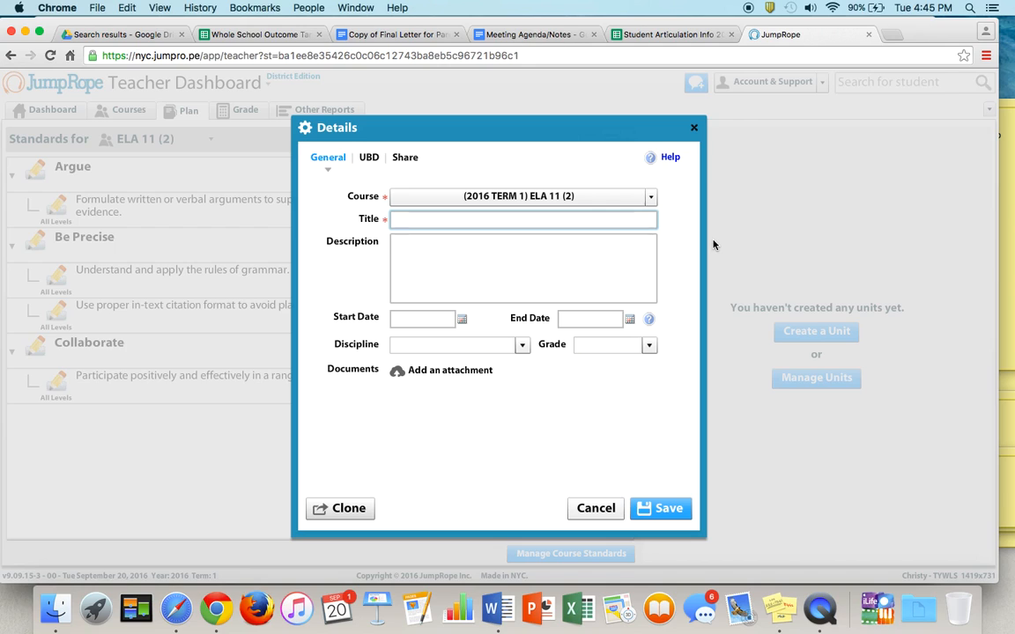
text(ELA 11)
click(651, 197)
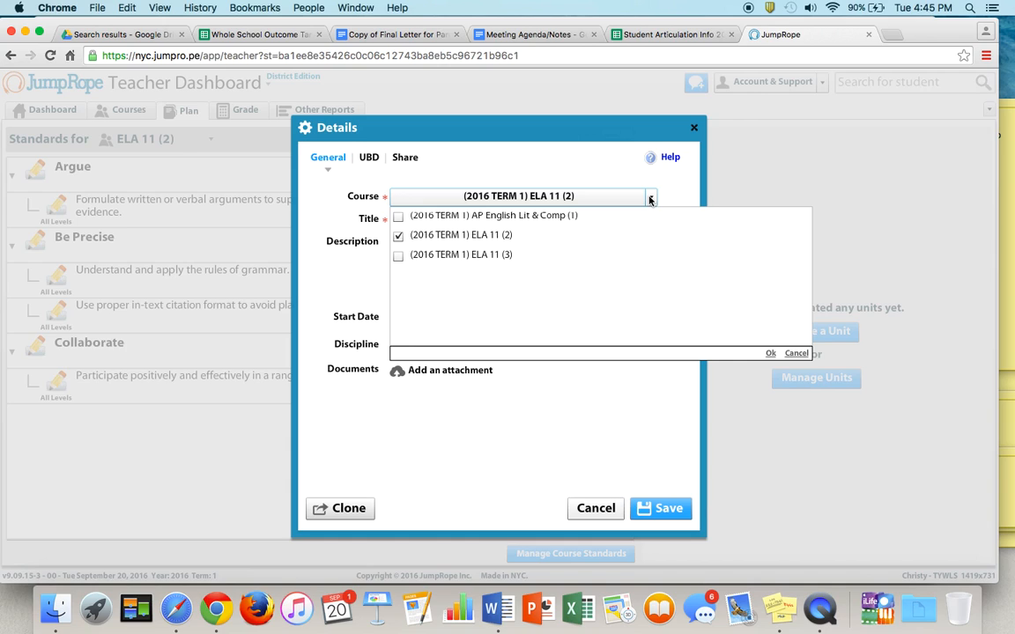
click(398, 256)
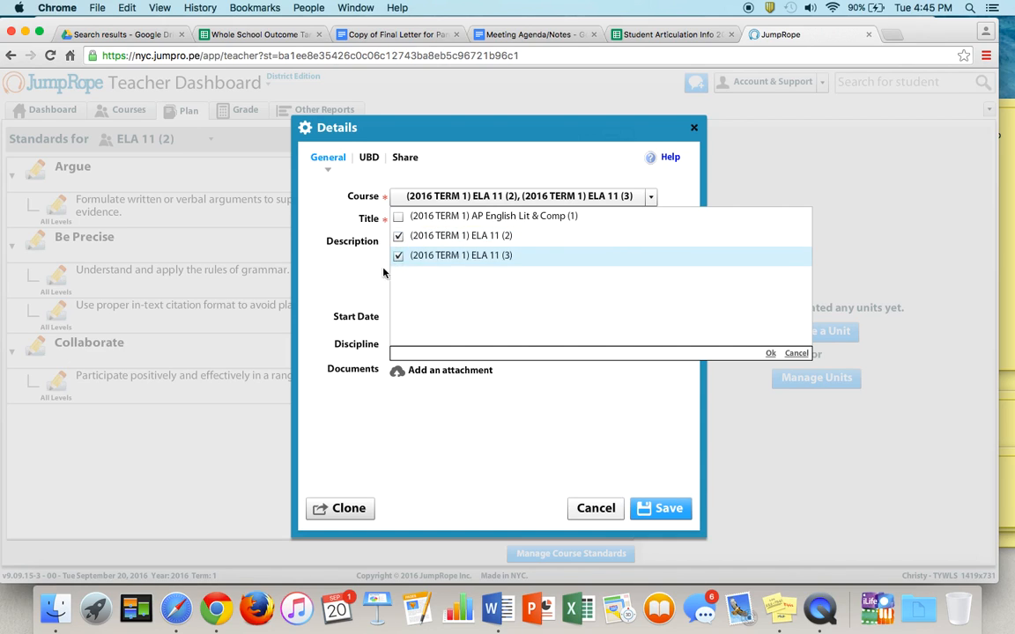
click(400, 268)
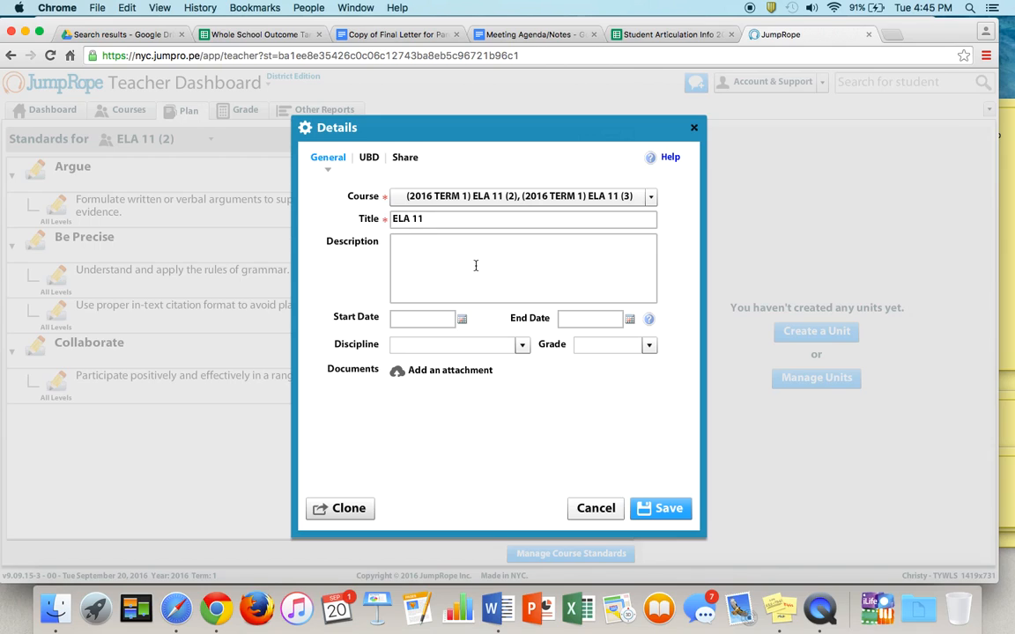
Step: Set the unit's start date to 09/08/2016 and its end date to 06/28/2017
click(411, 320)
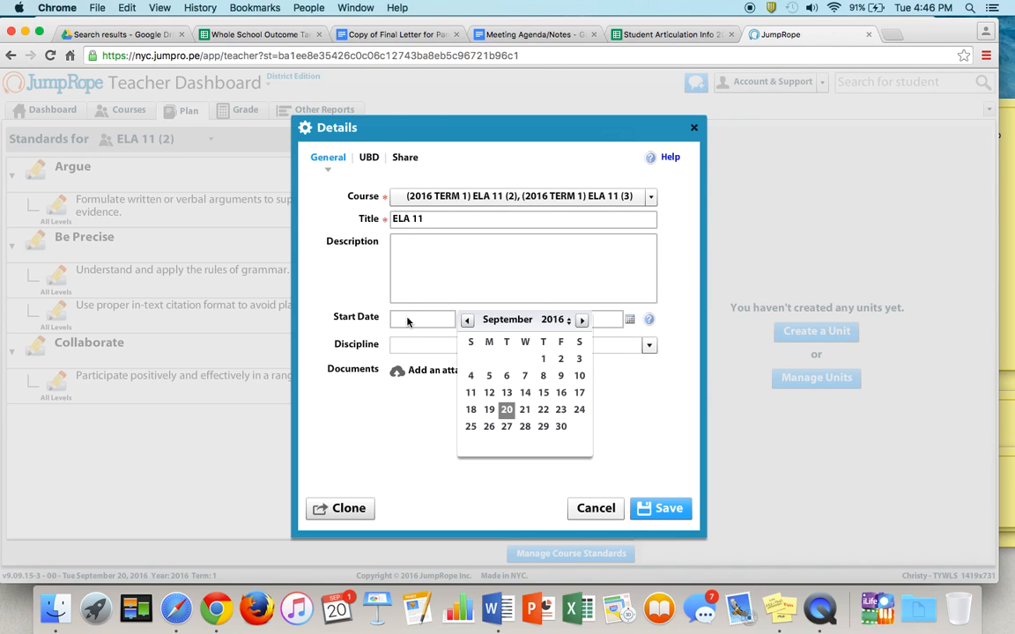
click(544, 377)
click(589, 319)
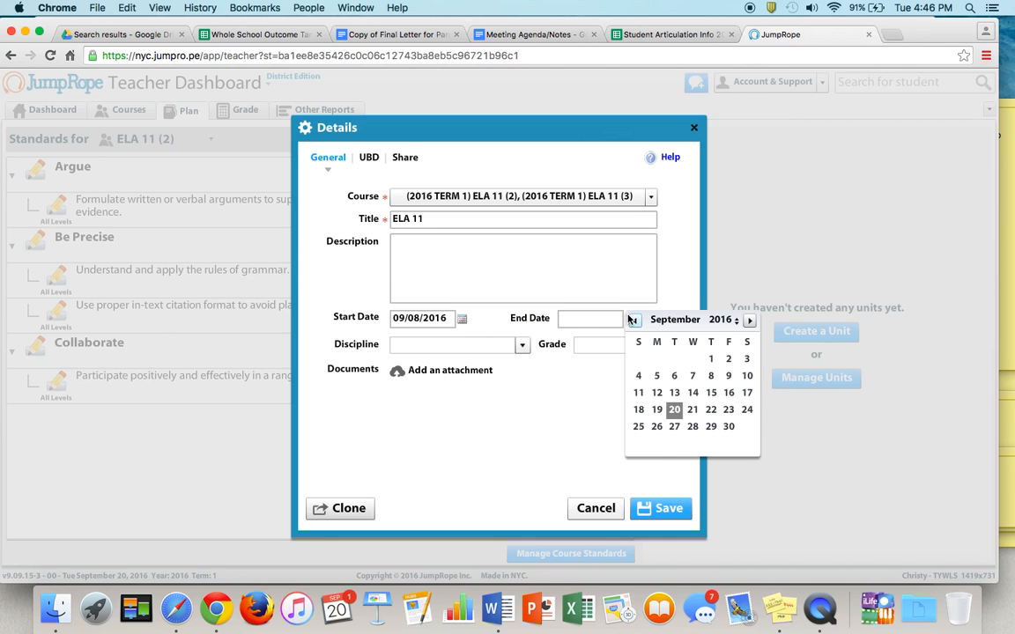
click(748, 320)
click(748, 320)
click(748, 321)
click(748, 321)
click(635, 320)
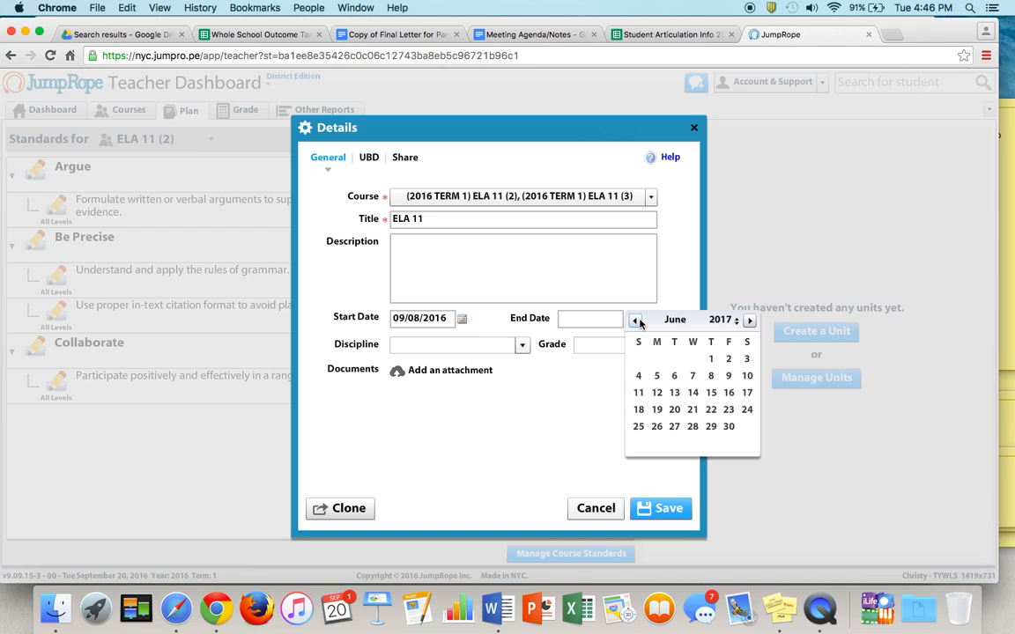
click(693, 427)
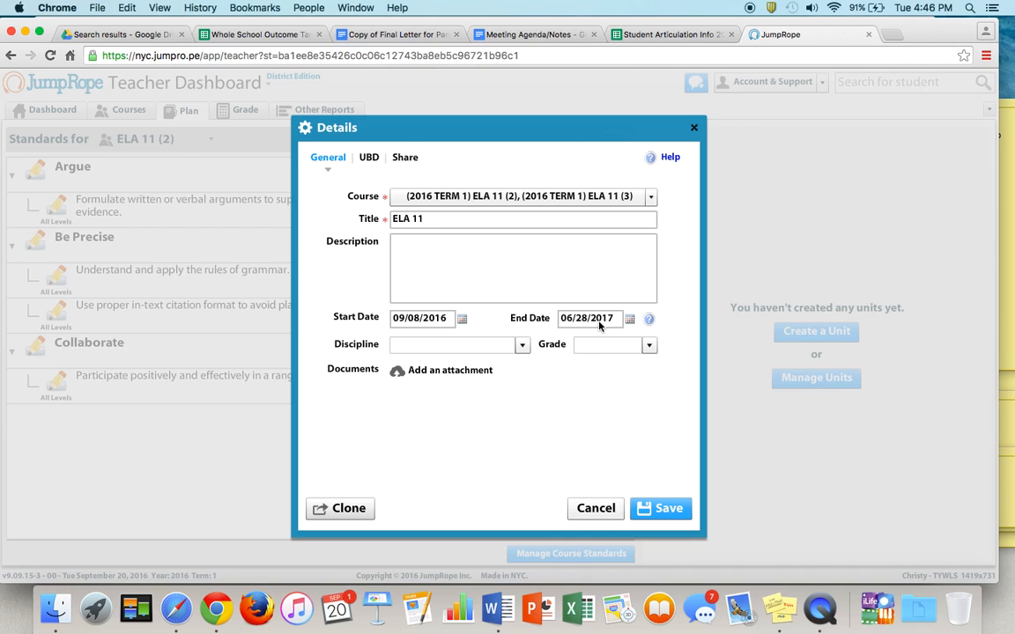
Step: Set the unit's discipline to ELA and its grade to 11, and save the unit
click(520, 344)
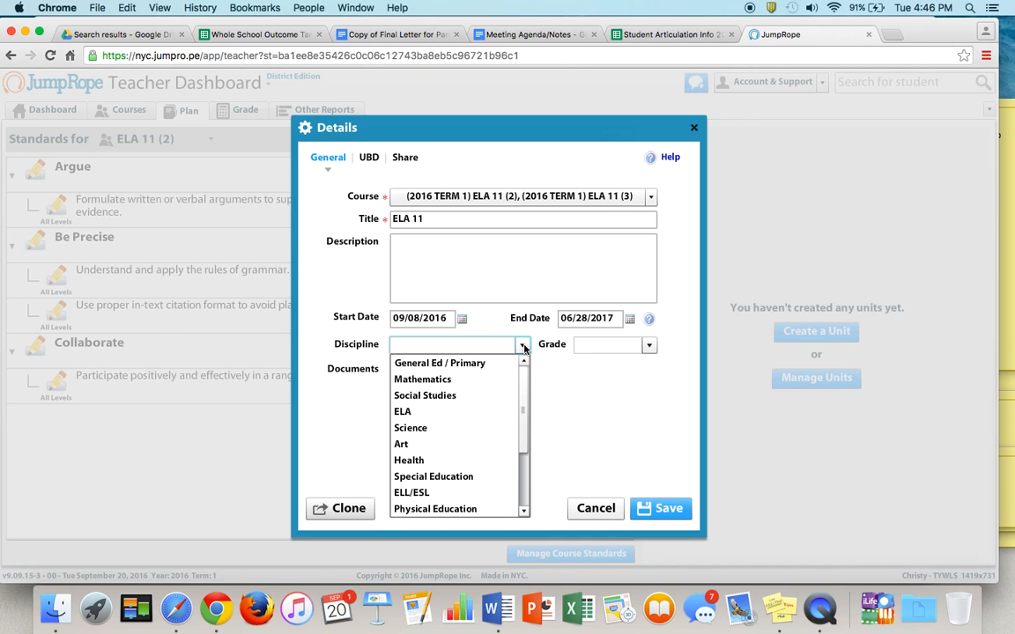
click(449, 412)
click(649, 345)
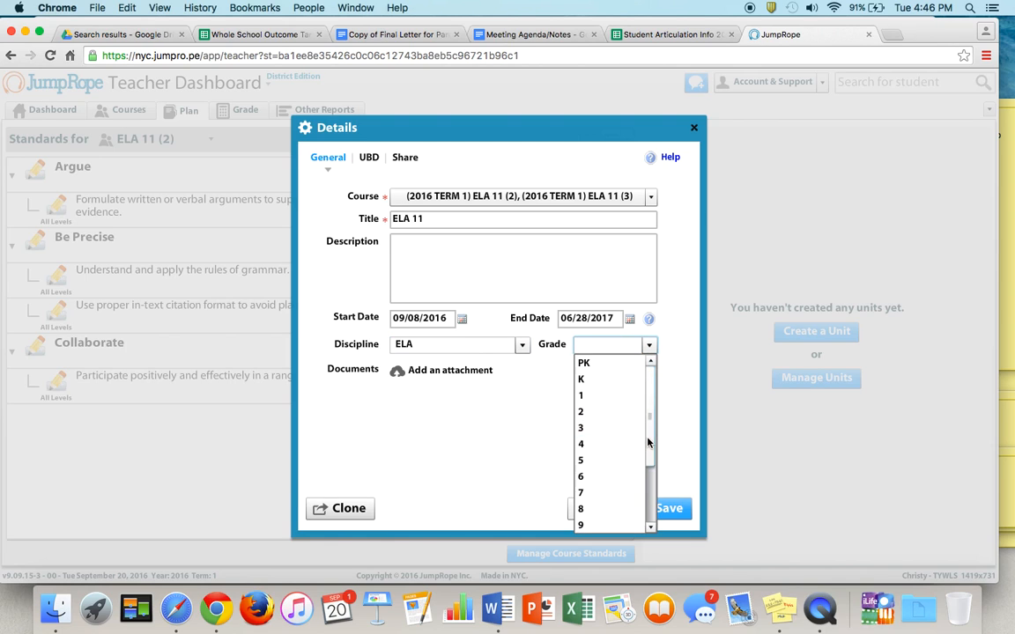
scroll(608, 441, down, 3)
click(598, 460)
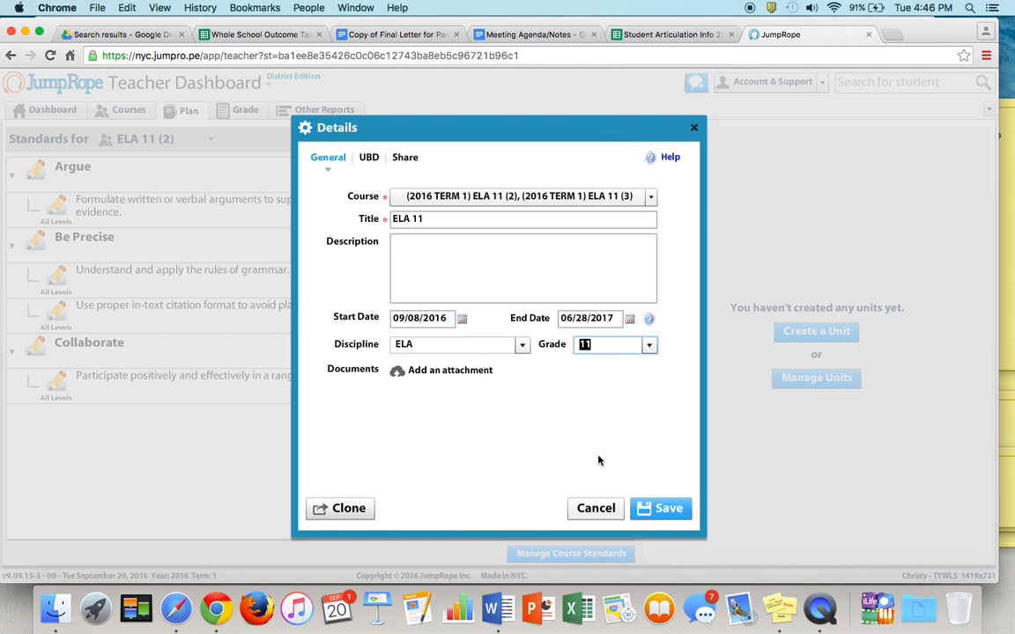
click(595, 349)
click(667, 509)
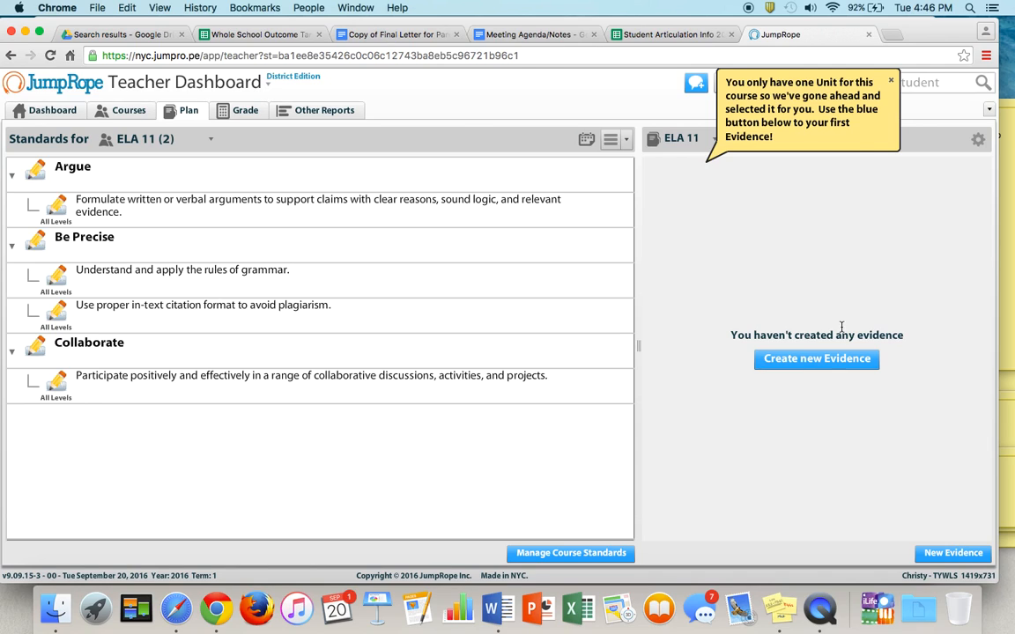
click(891, 81)
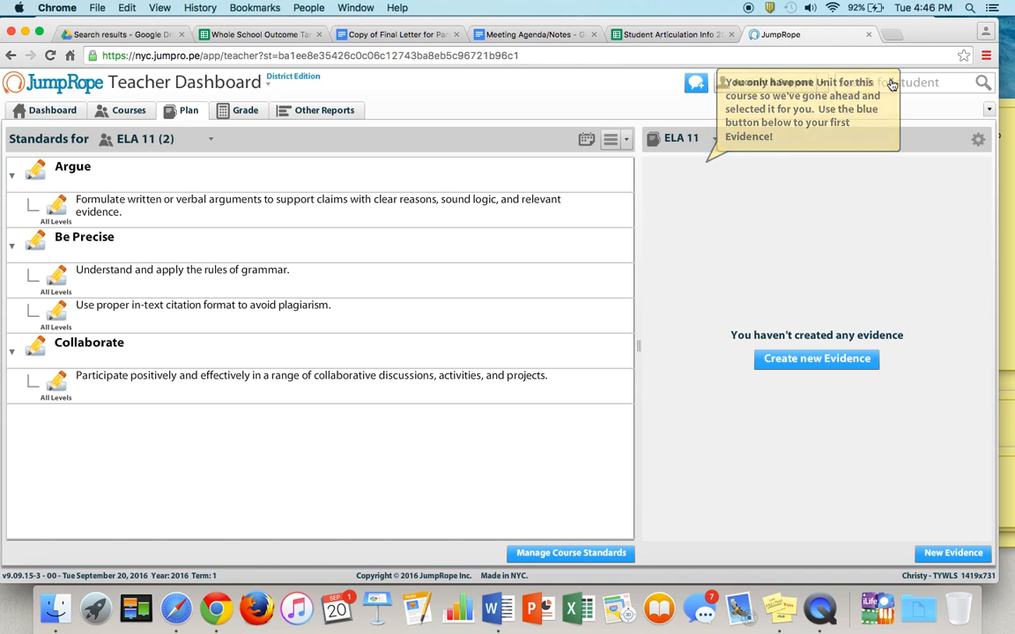